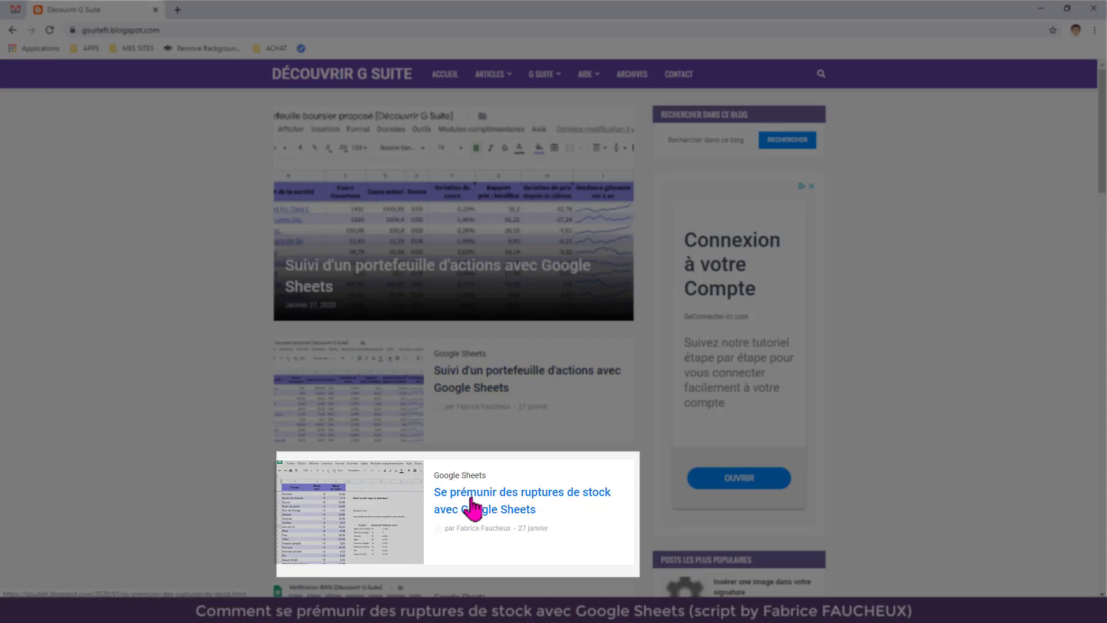
Open the stock-shortage article and follow its 'la feuille de calcul' link to the copy page
click(471, 507)
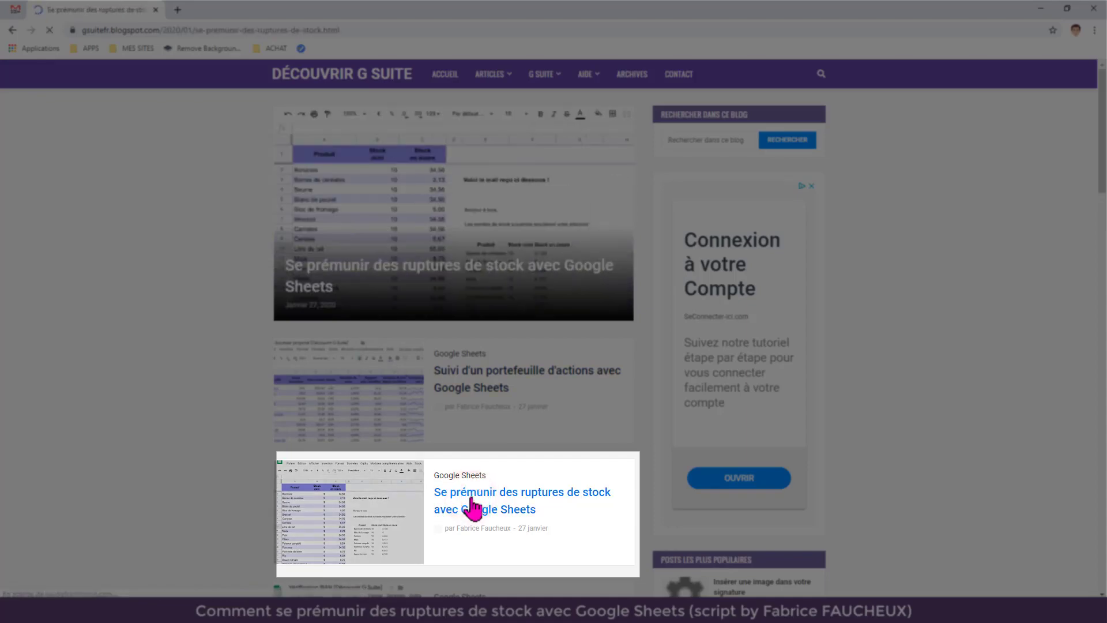
scroll(472, 508, down, 2)
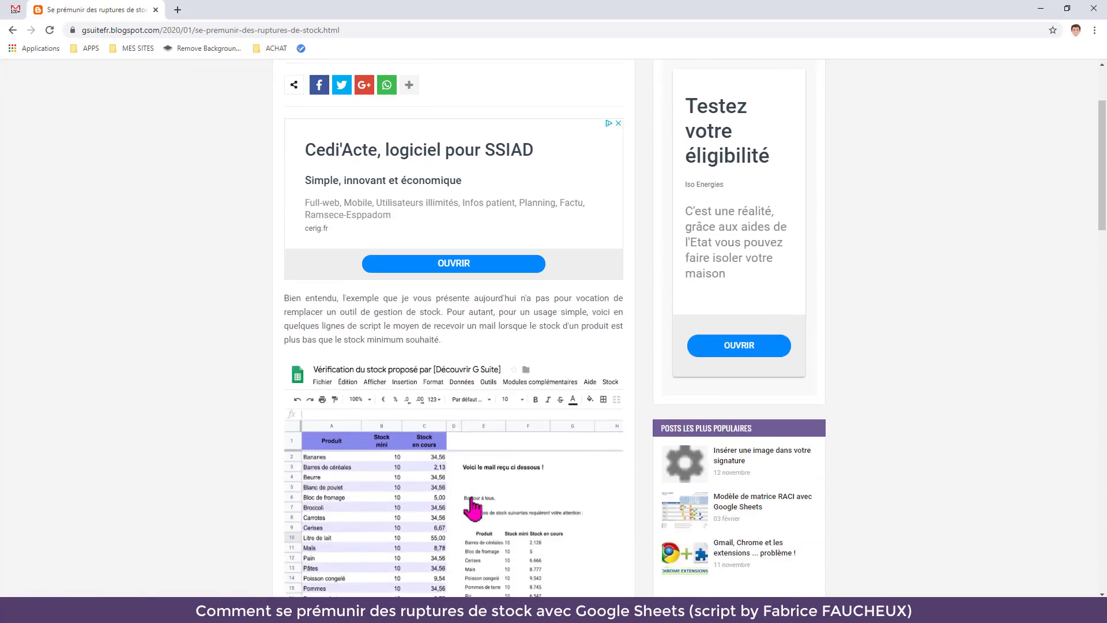
scroll(472, 508, down, 2)
scroll(471, 507, down, 2)
scroll(403, 452, down, 1)
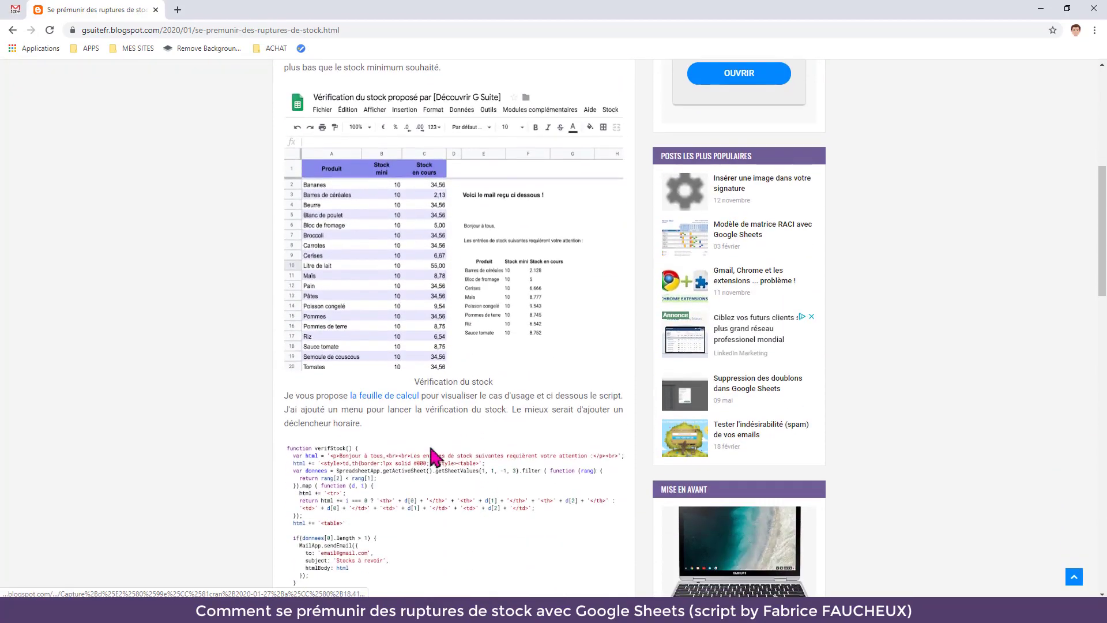
click(389, 398)
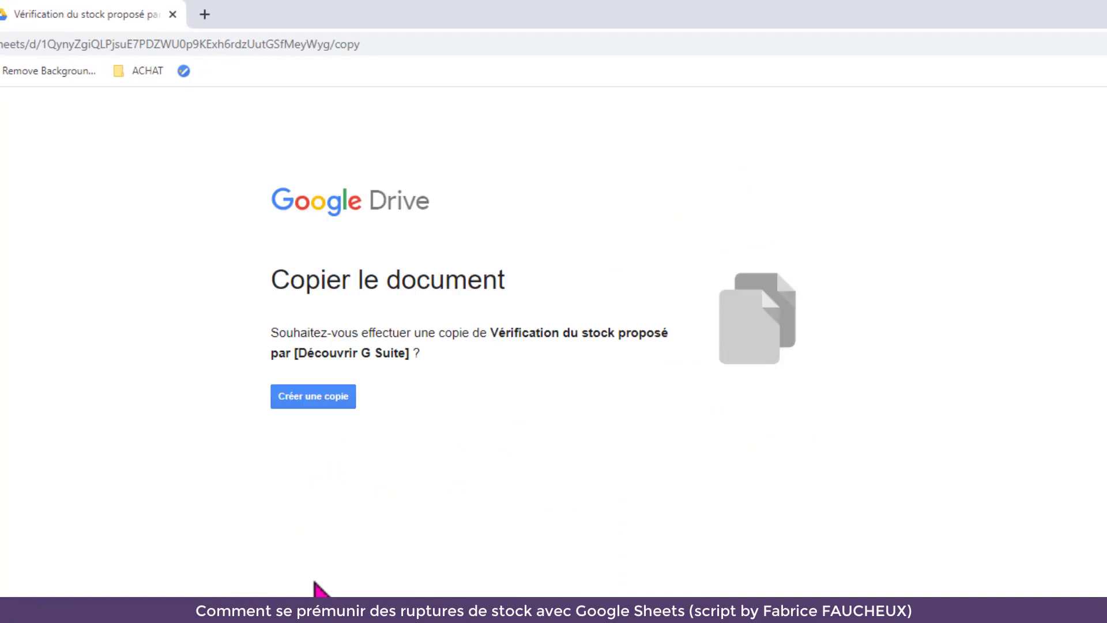
Make a copy of the stock spreadsheet and rename it 'Mon stock'
click(313, 404)
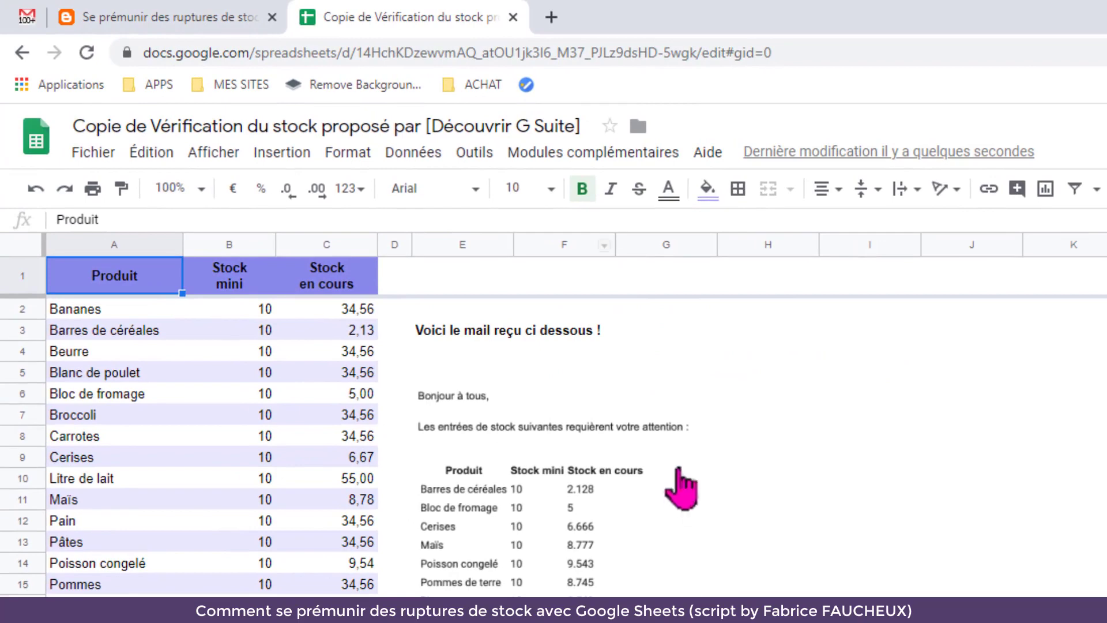
click(583, 126)
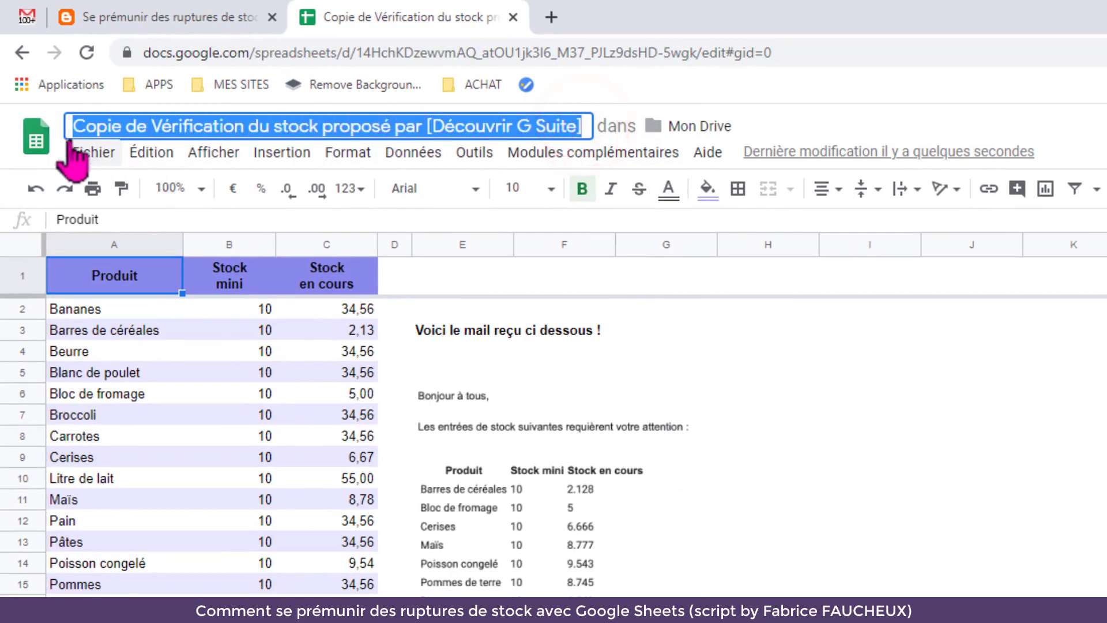
text(Mon stock)
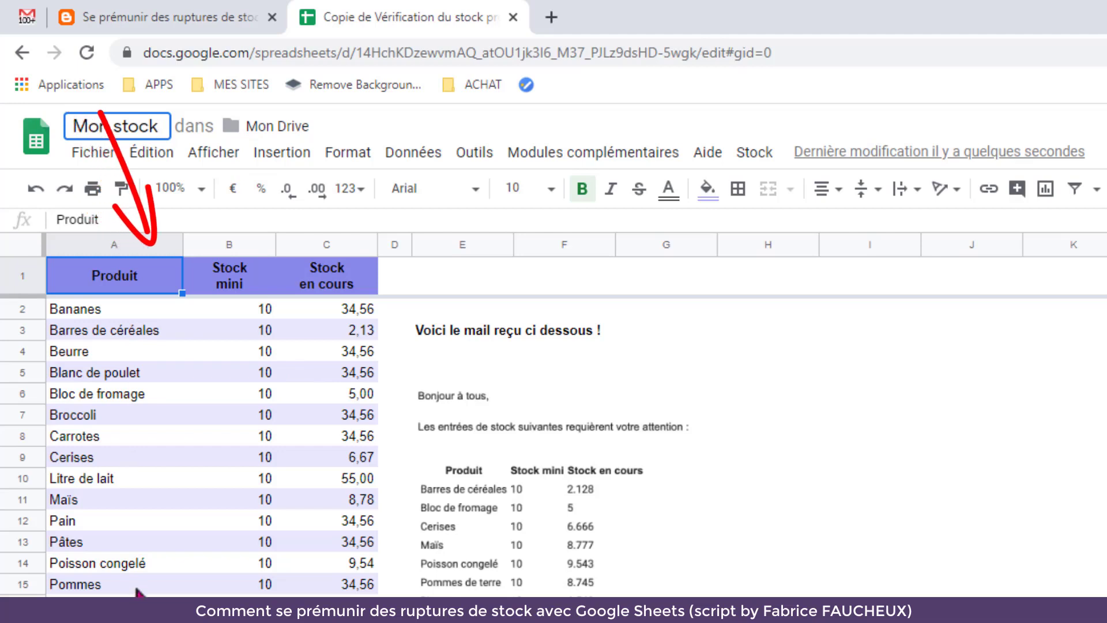
Change the Cerises minimum stock in B9 from 10 to 9
click(246, 459)
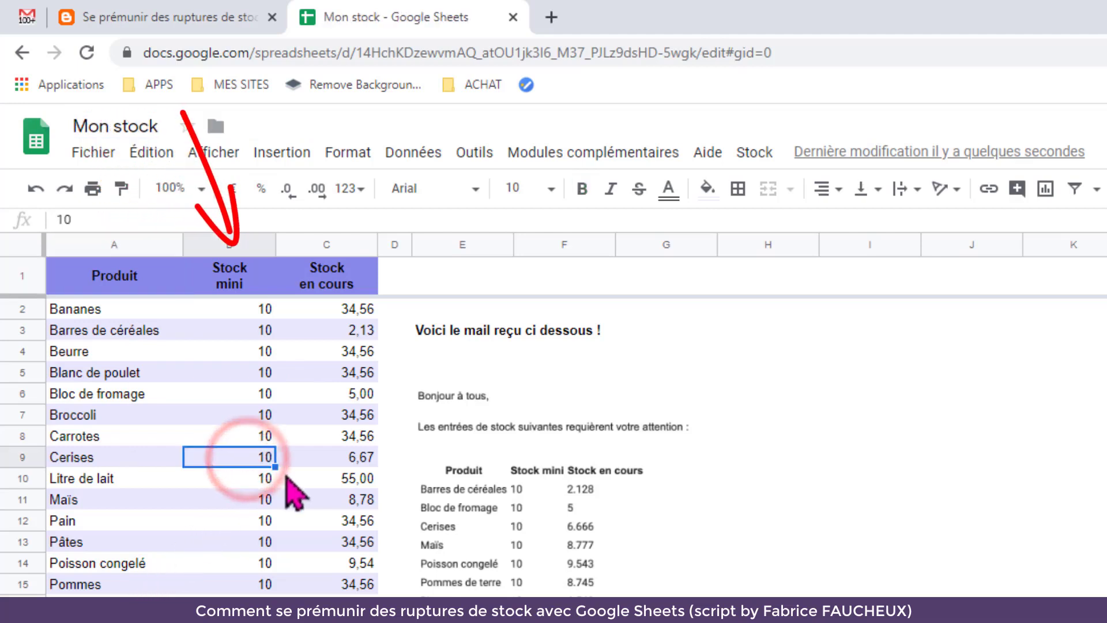
text(9)
key(Return)
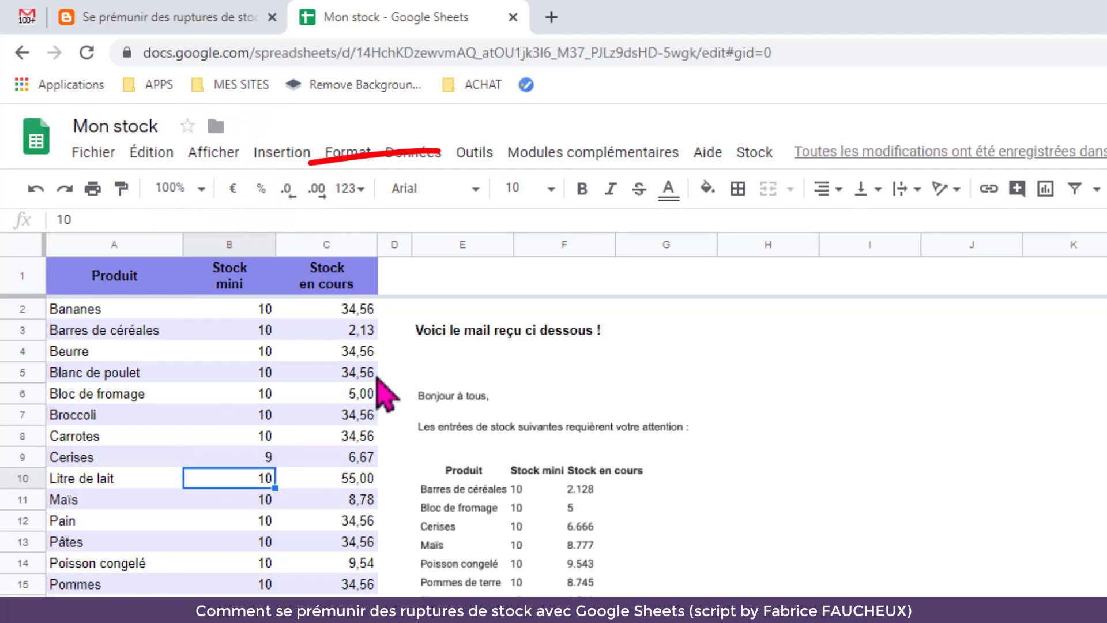
Open the script editor and replace the placeholder recipient with two e-mail addresses
click(470, 153)
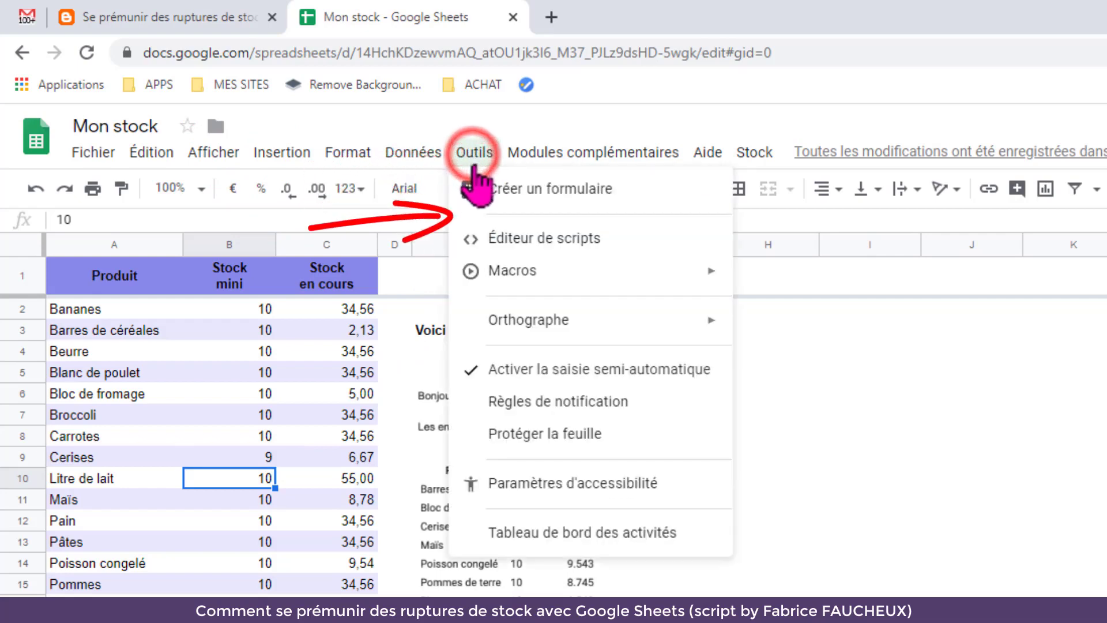
click(483, 241)
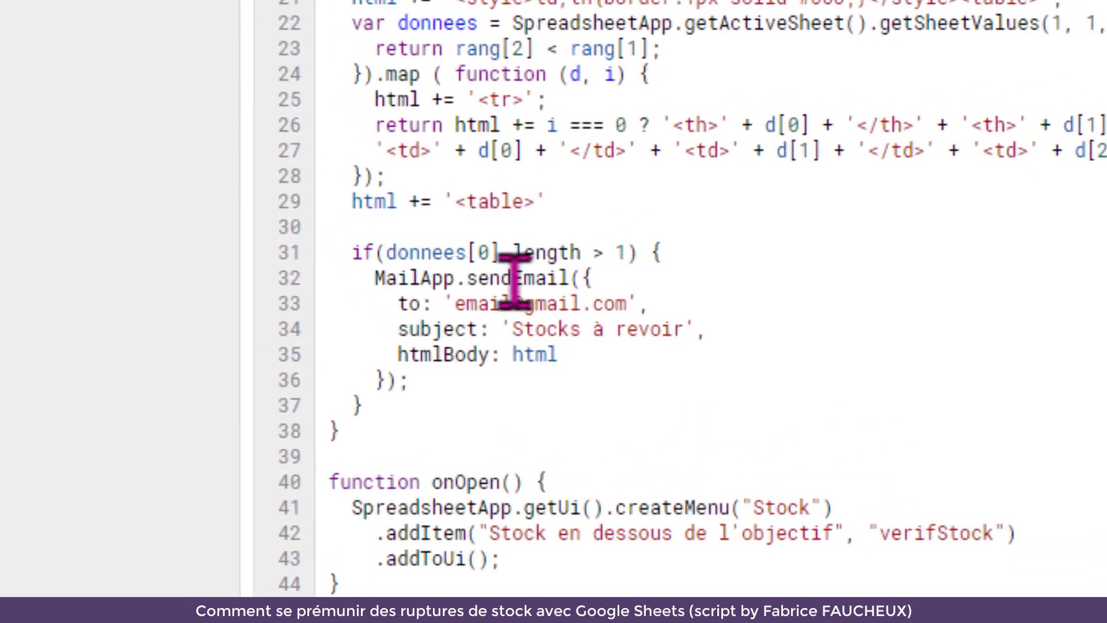
drag(456, 304, 622, 303)
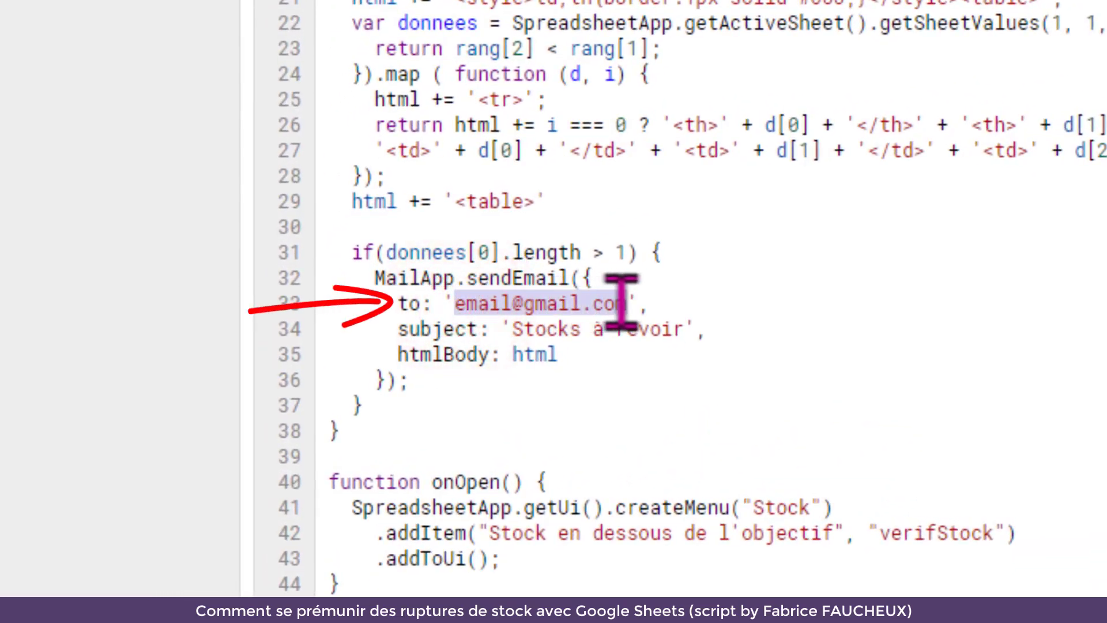
key(ctrl+v)
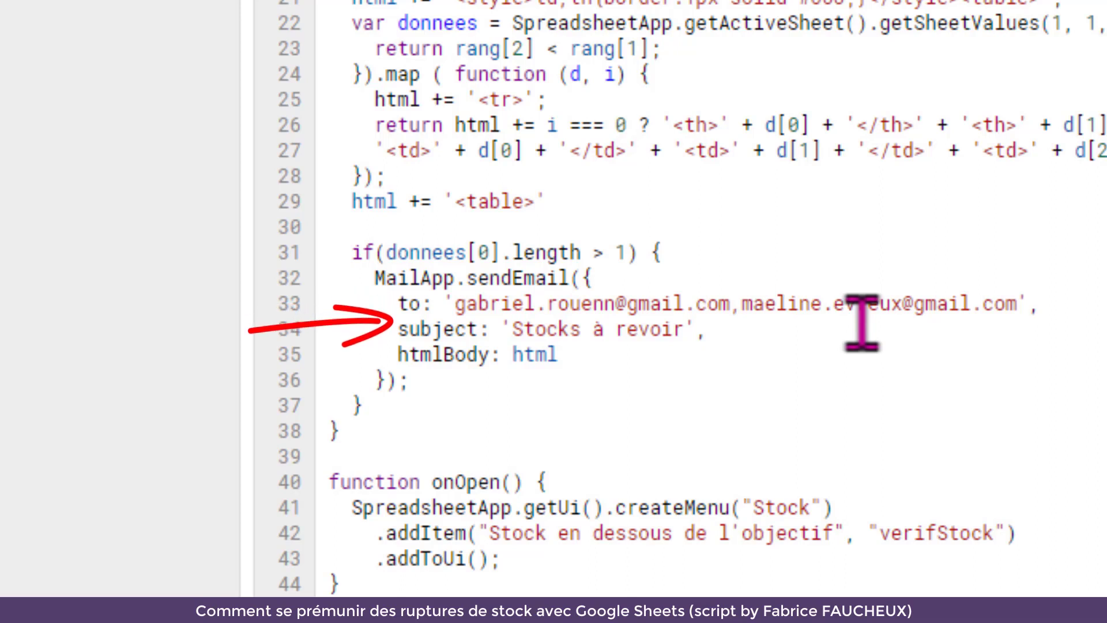
Change the email subject to 'Attention, stocks à revoir' and save the script
click(515, 330)
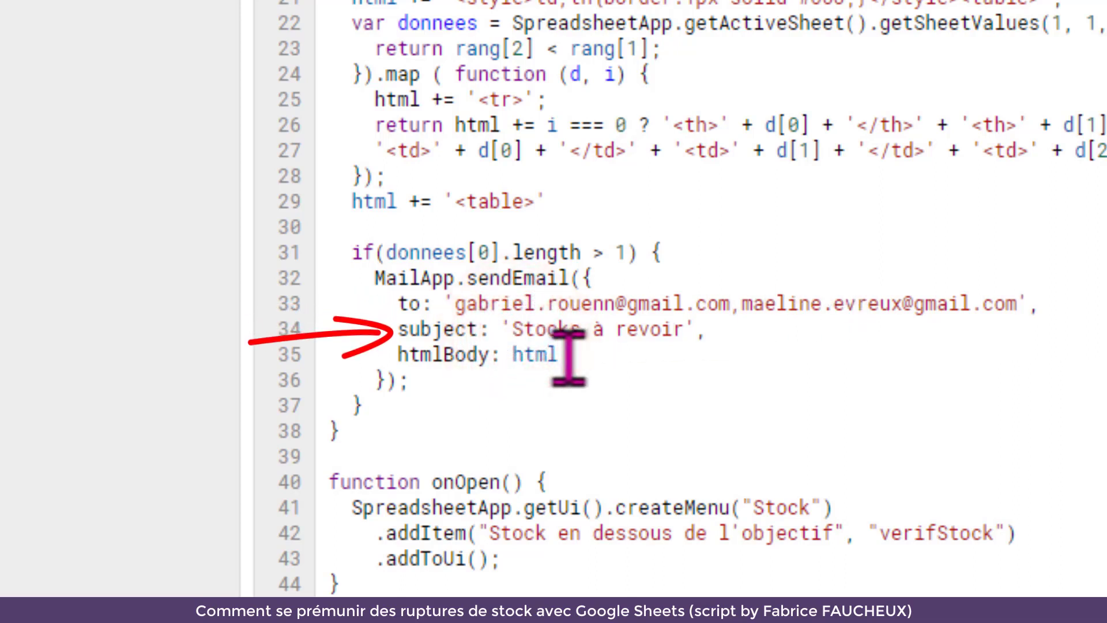
text(Attention)
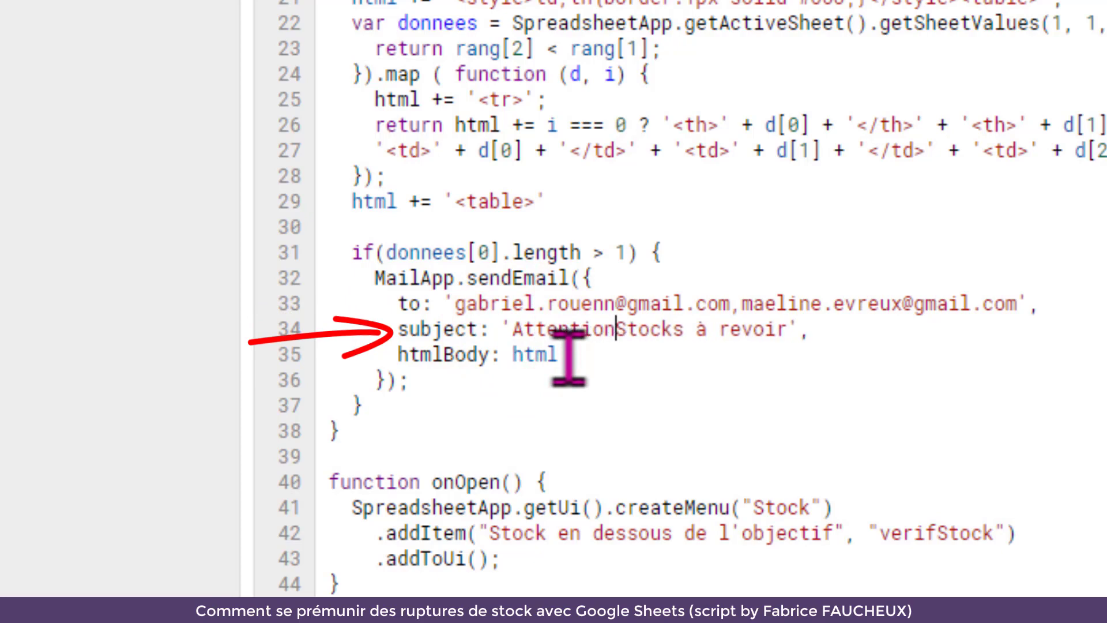
key(Delete)
text(, s)
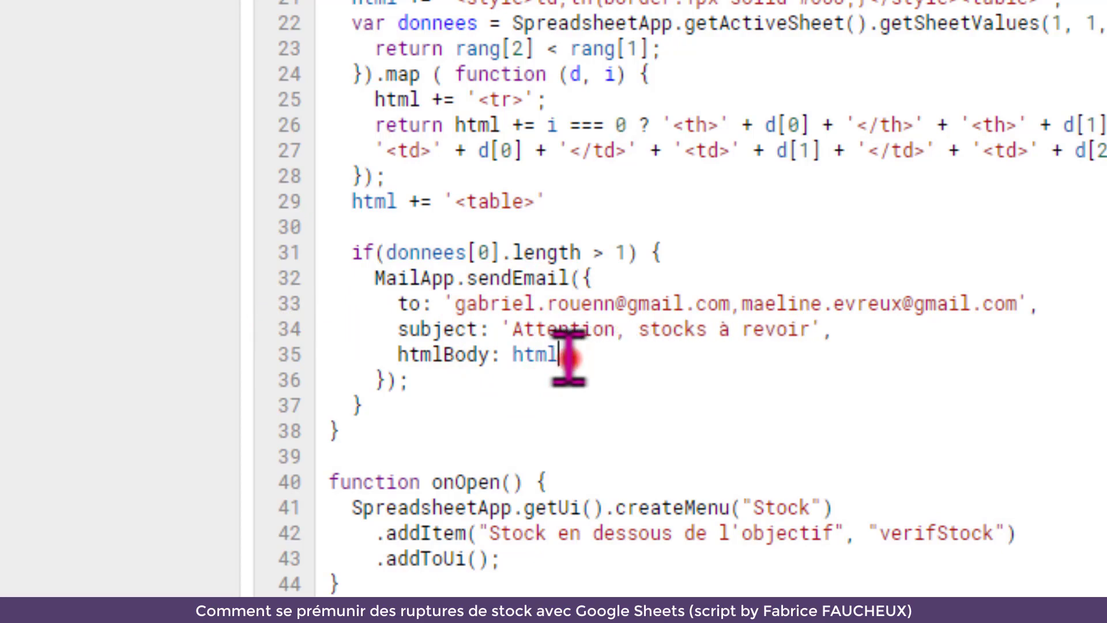
double_click(551, 354)
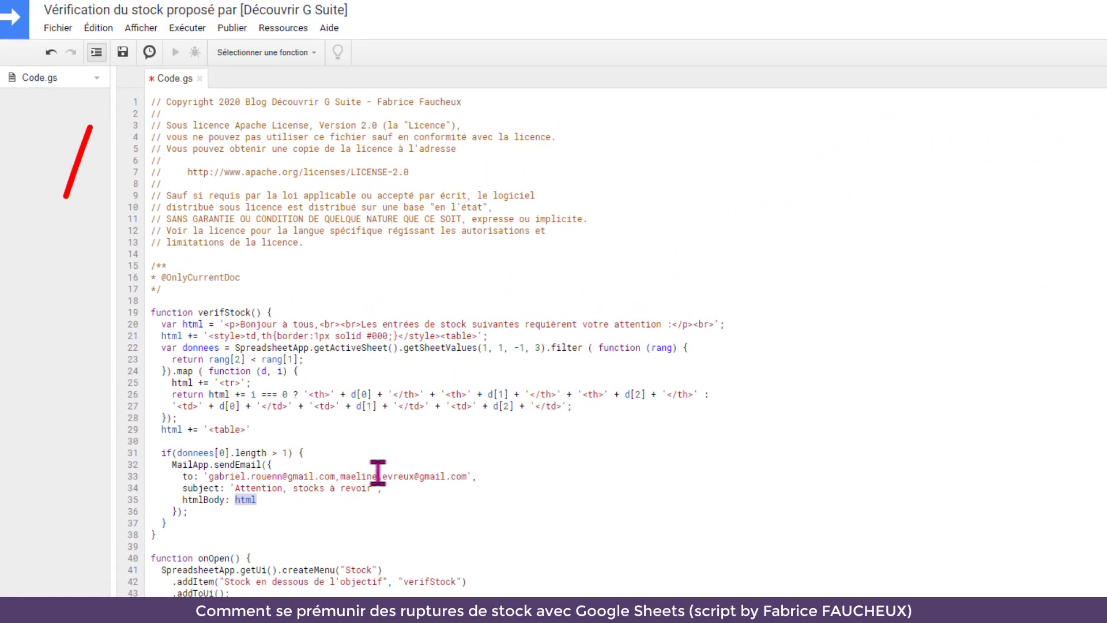
click(123, 52)
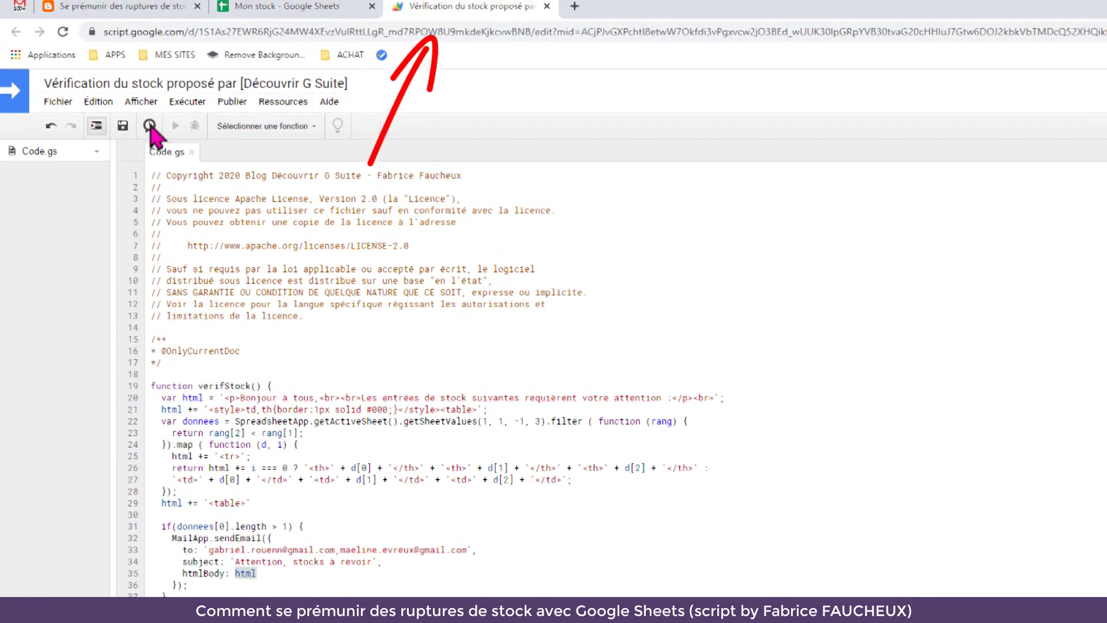
Back in Mon stock, enter citron in A21, 3 in B21 and 2 in C21
click(547, 12)
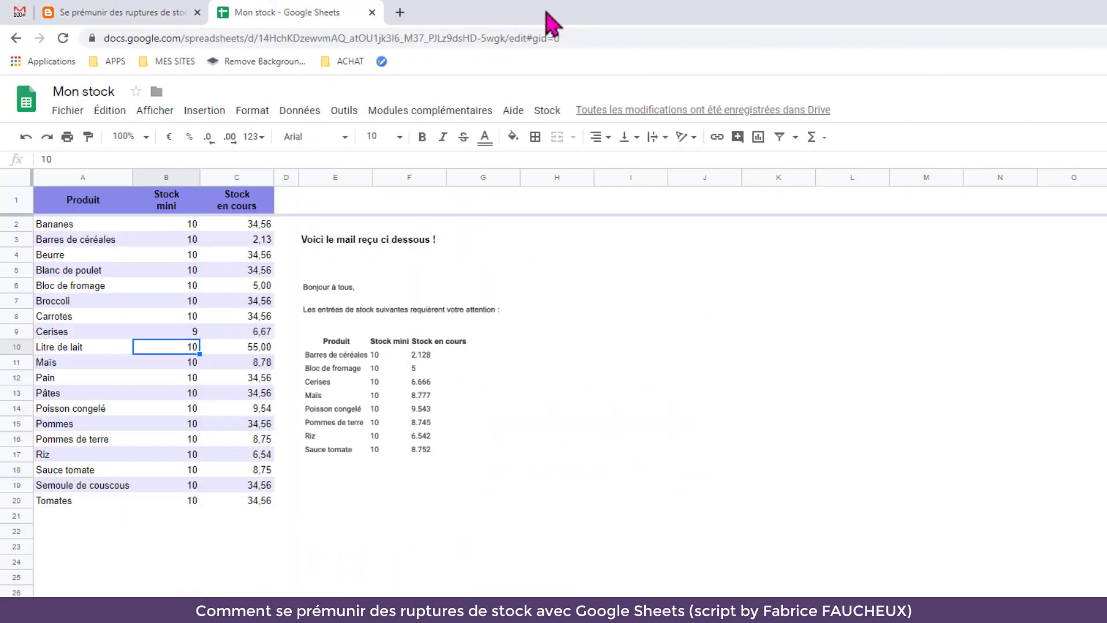
click(56, 515)
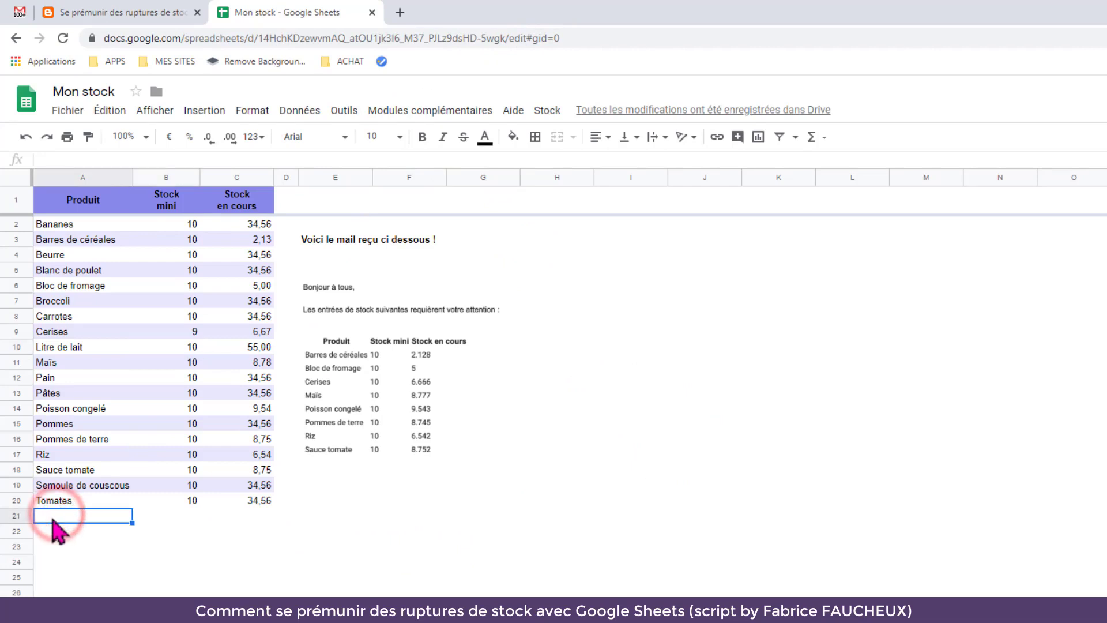
text(citron)
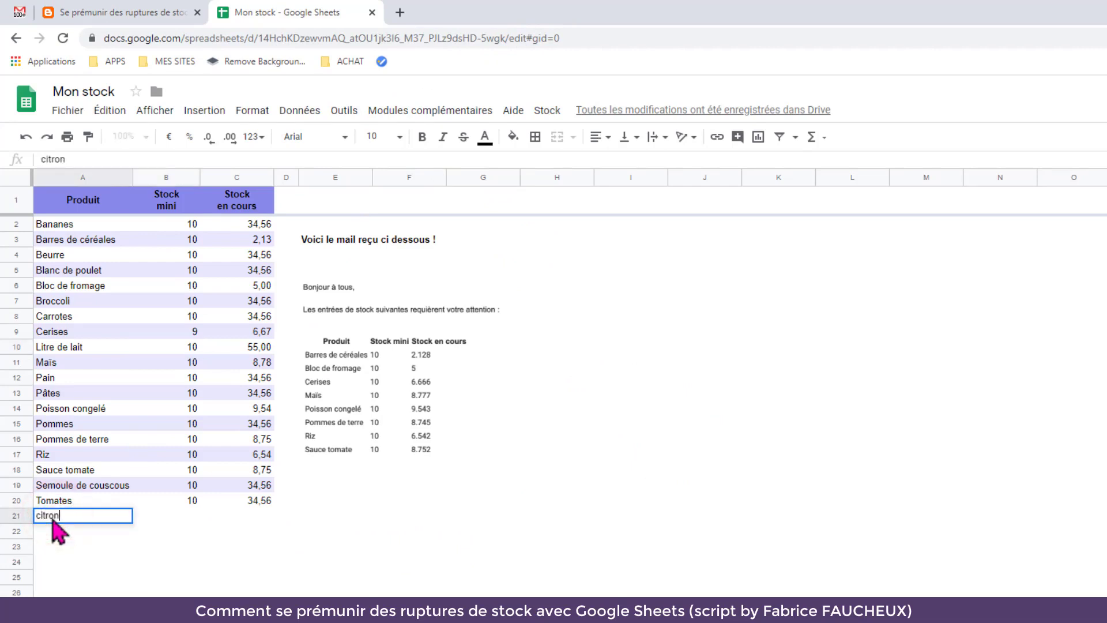
key(Return)
click(192, 515)
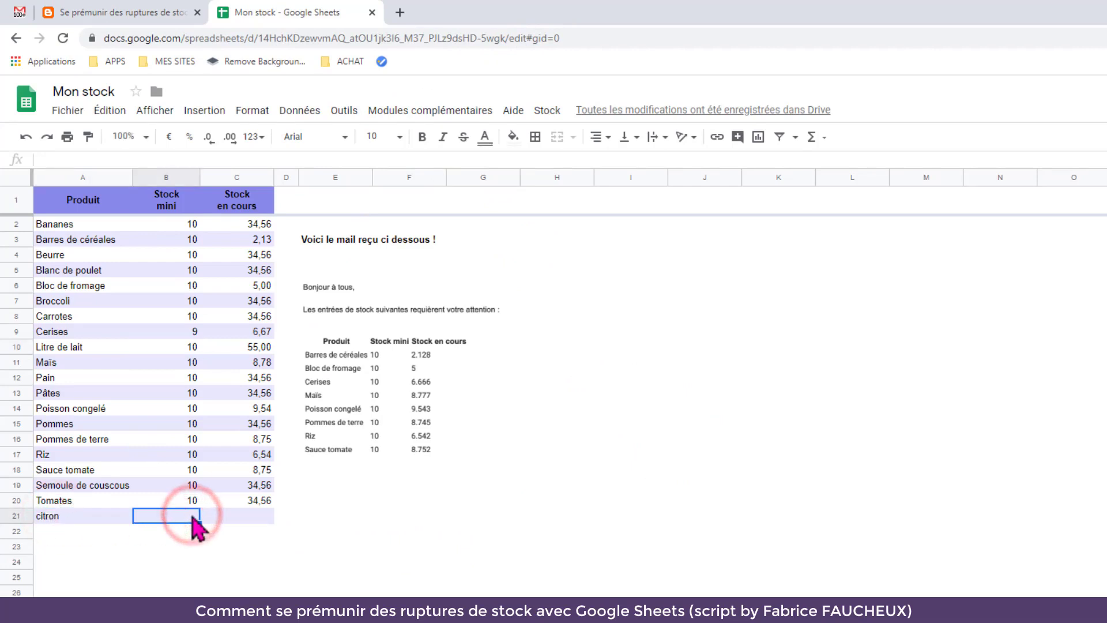
text(3)
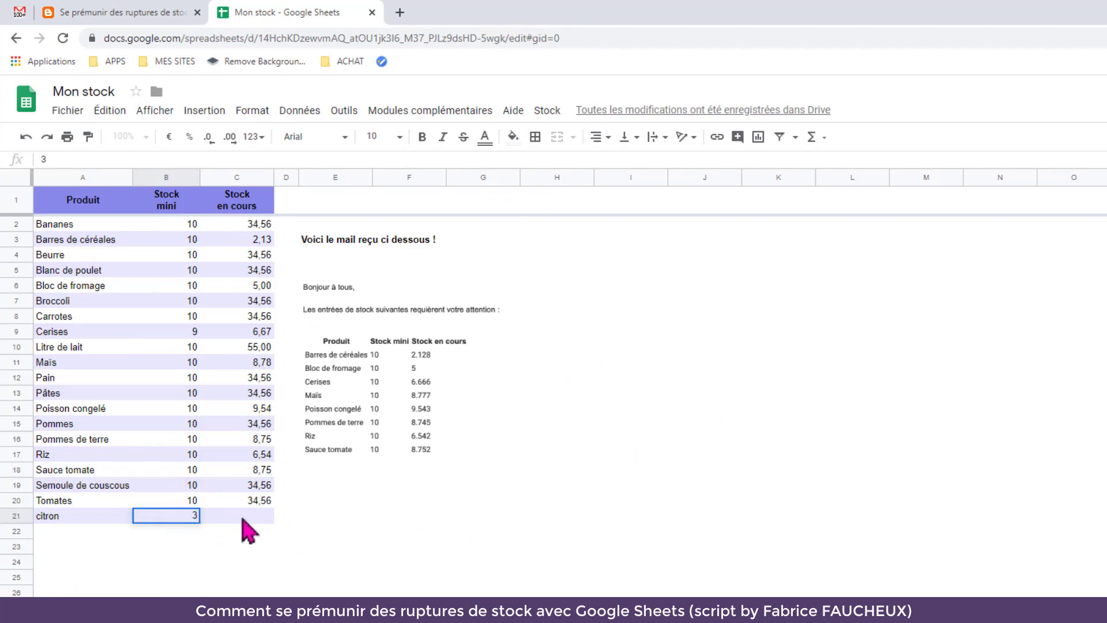
click(263, 518)
text(2)
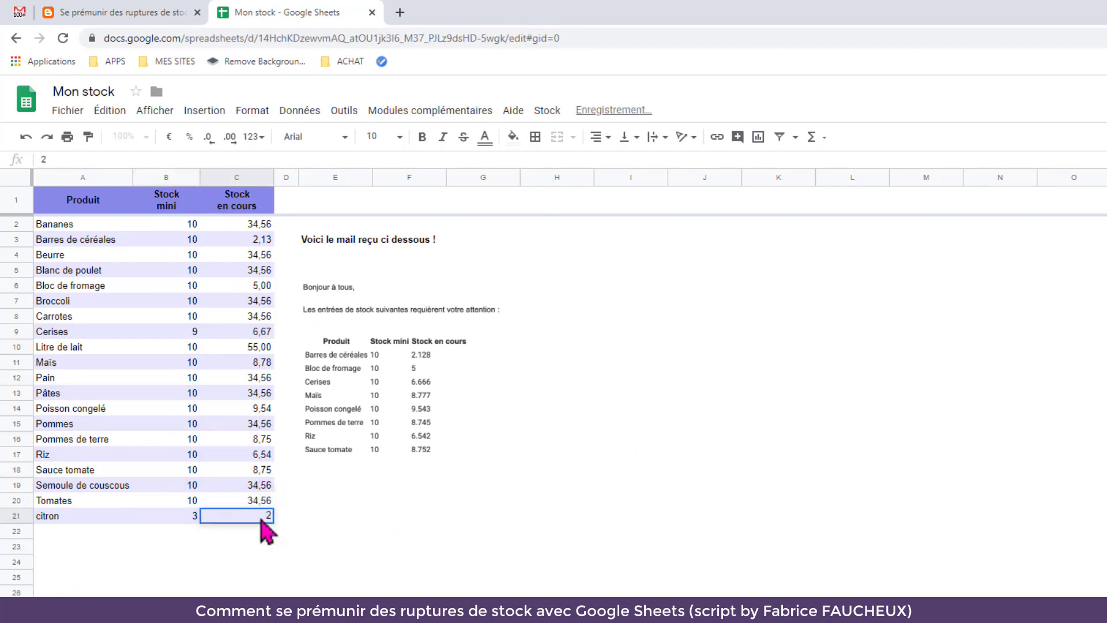
key(Return)
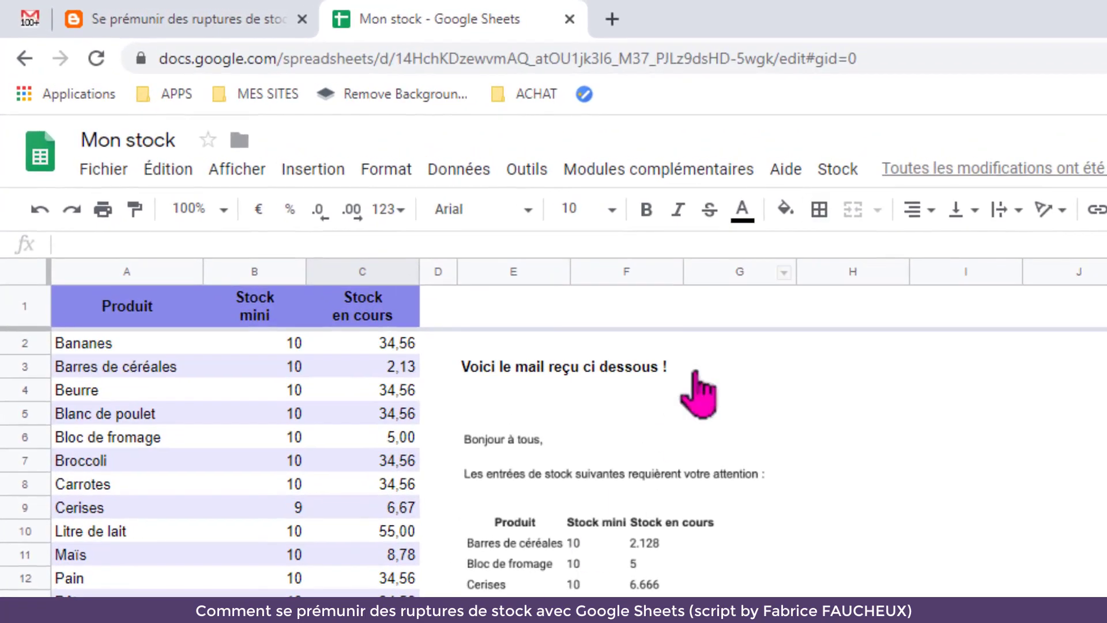
Run Stock > Stock en dessous de l'objectif and authorize the script with the Google account
click(835, 175)
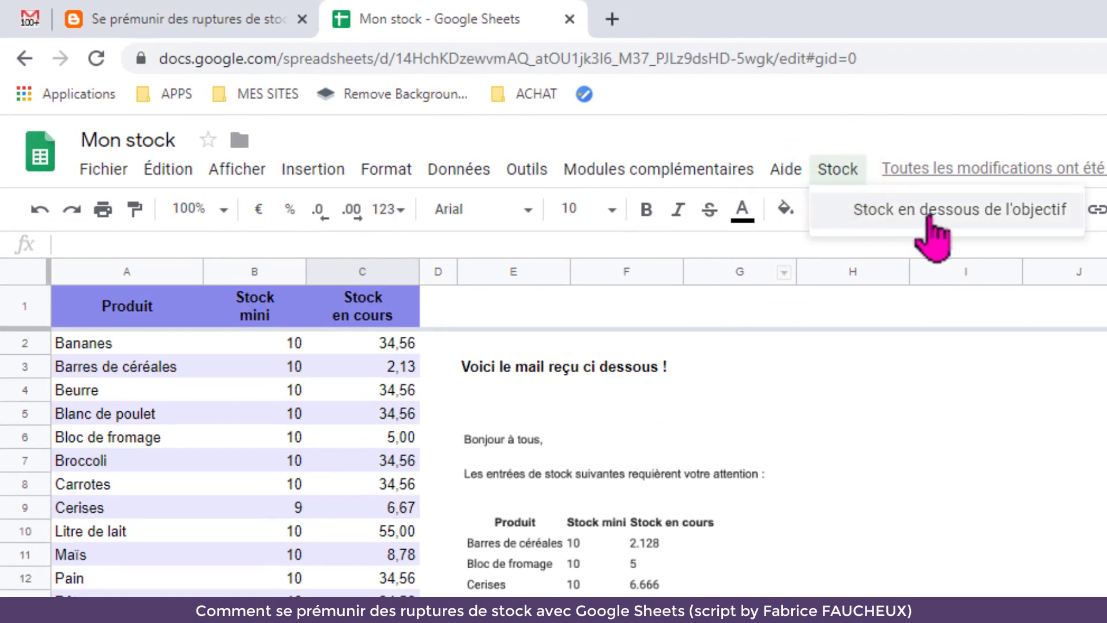
click(929, 217)
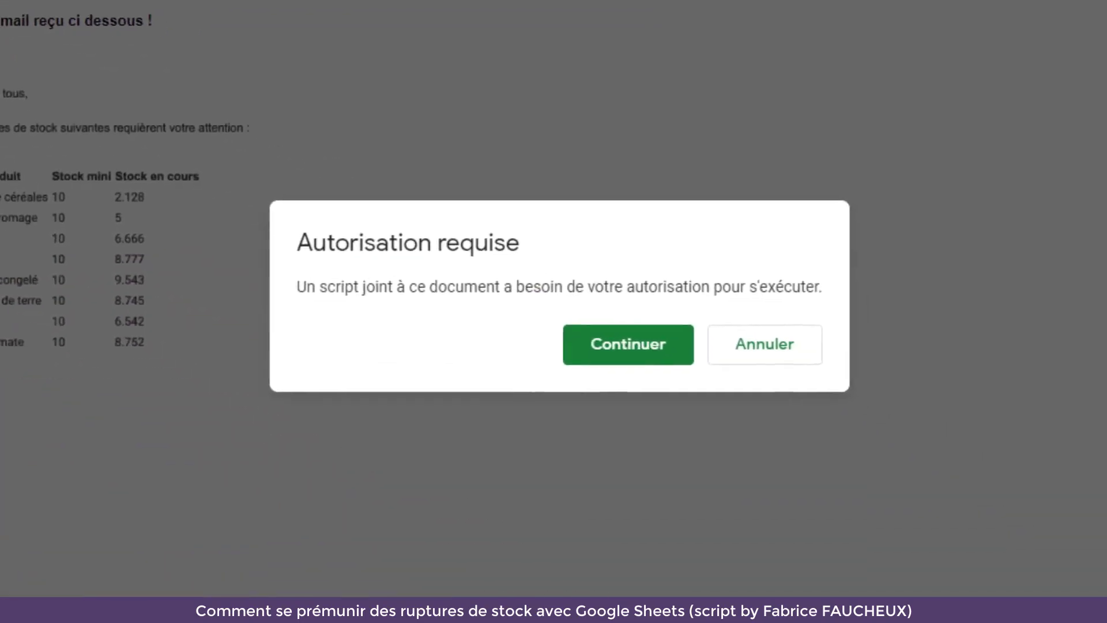
click(589, 328)
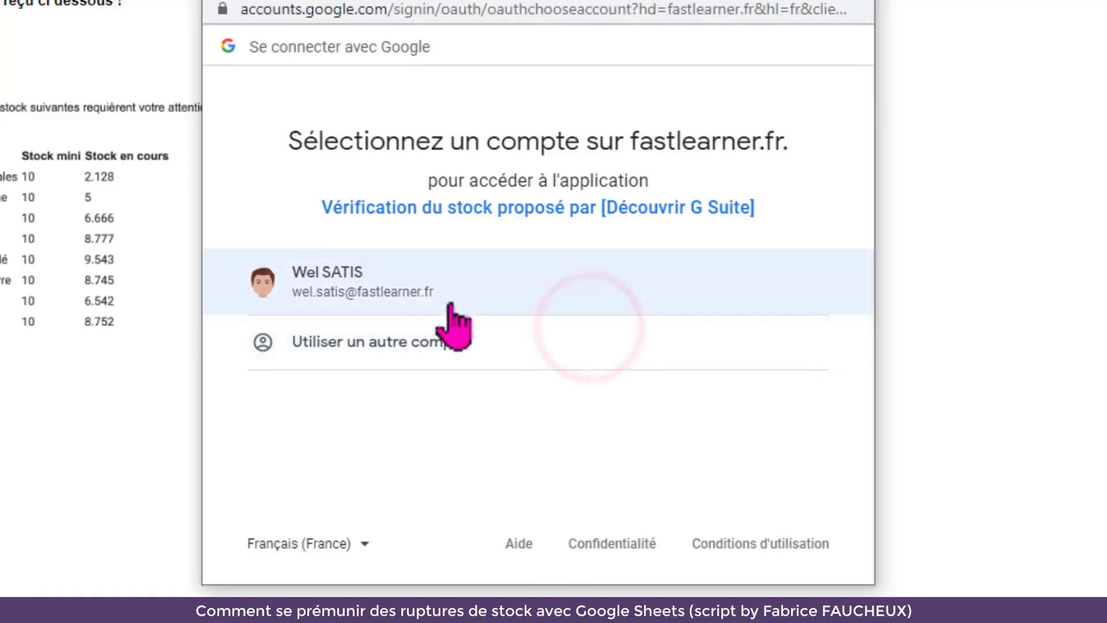
click(344, 287)
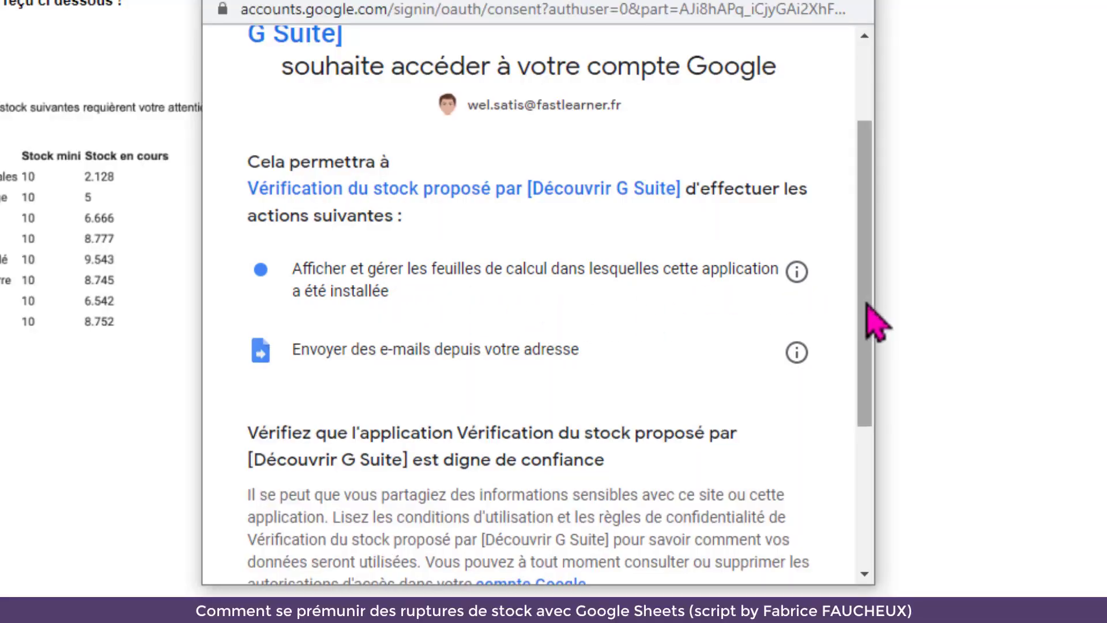
drag(867, 300, 865, 461)
click(757, 437)
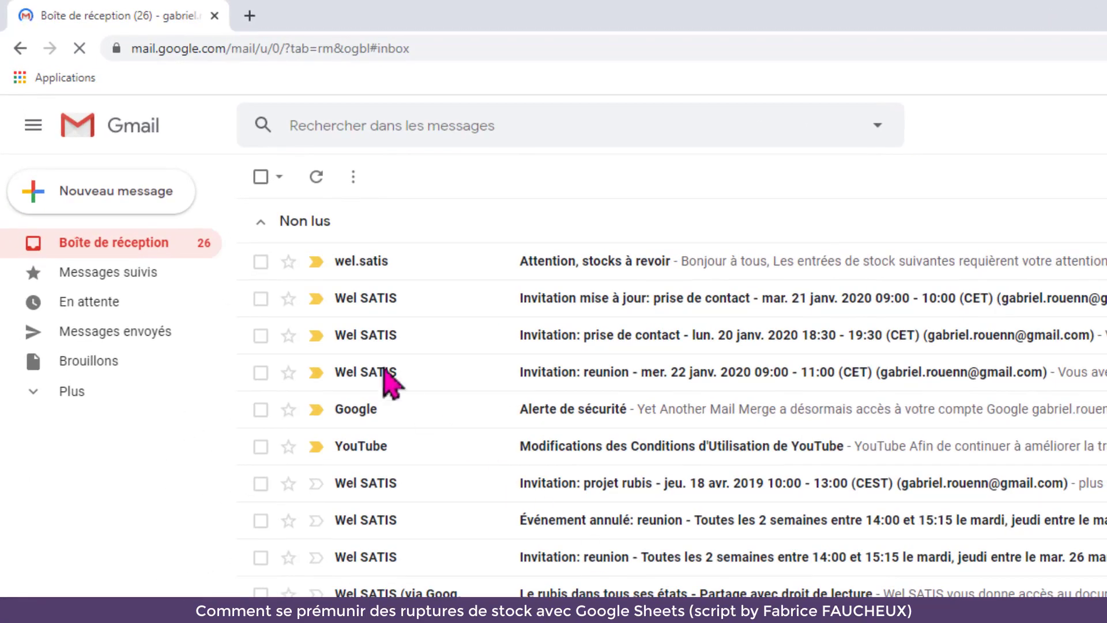
Open the 'Attention, stocks à revoir' email and check its recipient details
click(260, 261)
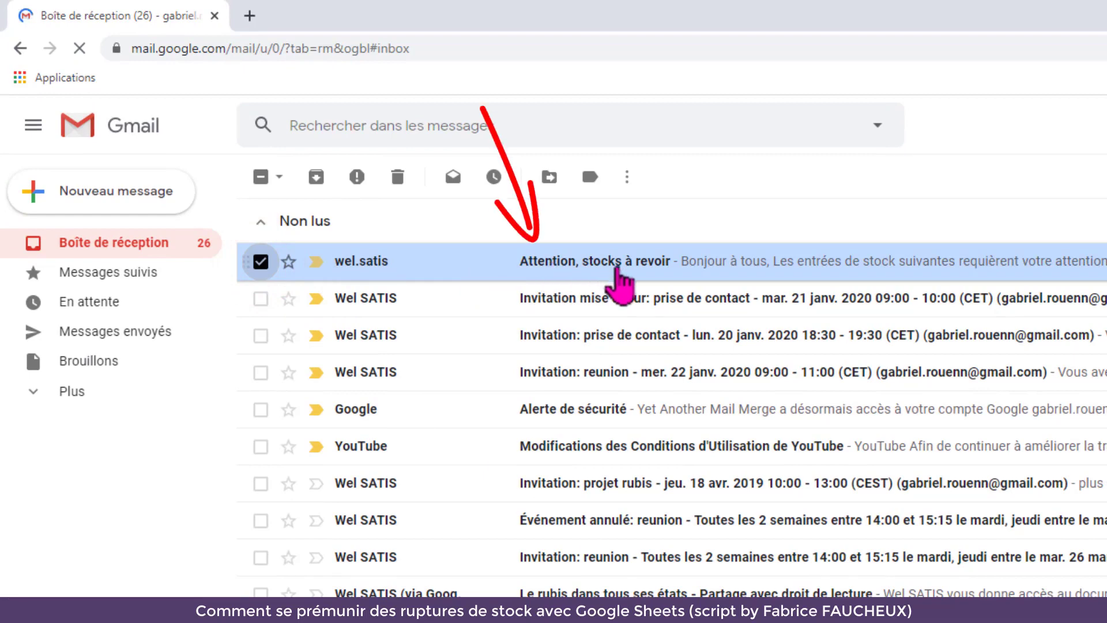
click(619, 271)
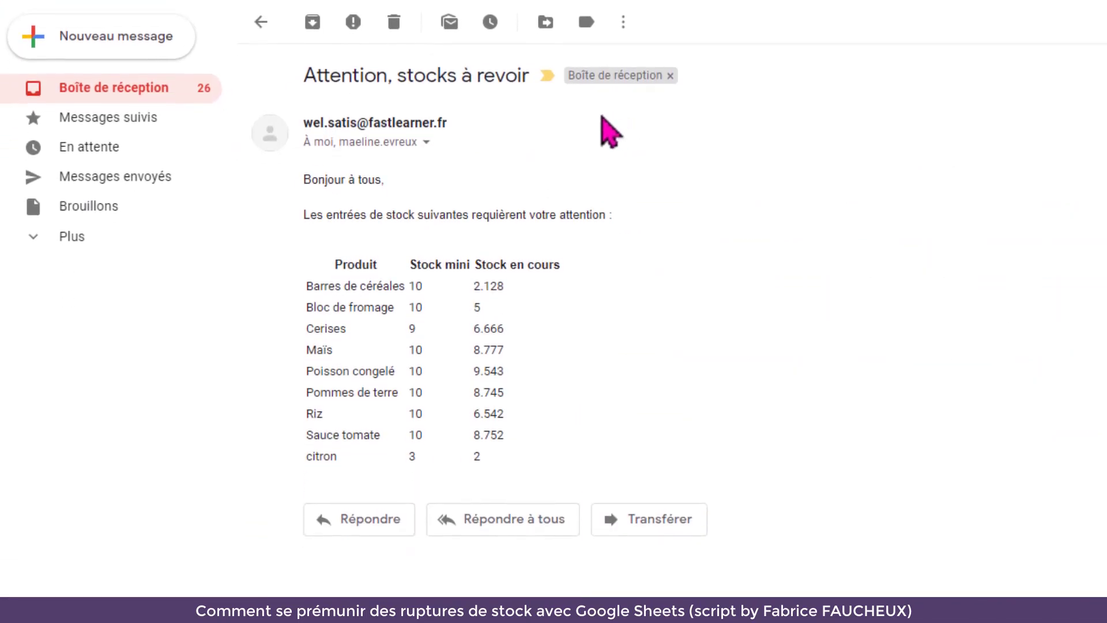
click(427, 145)
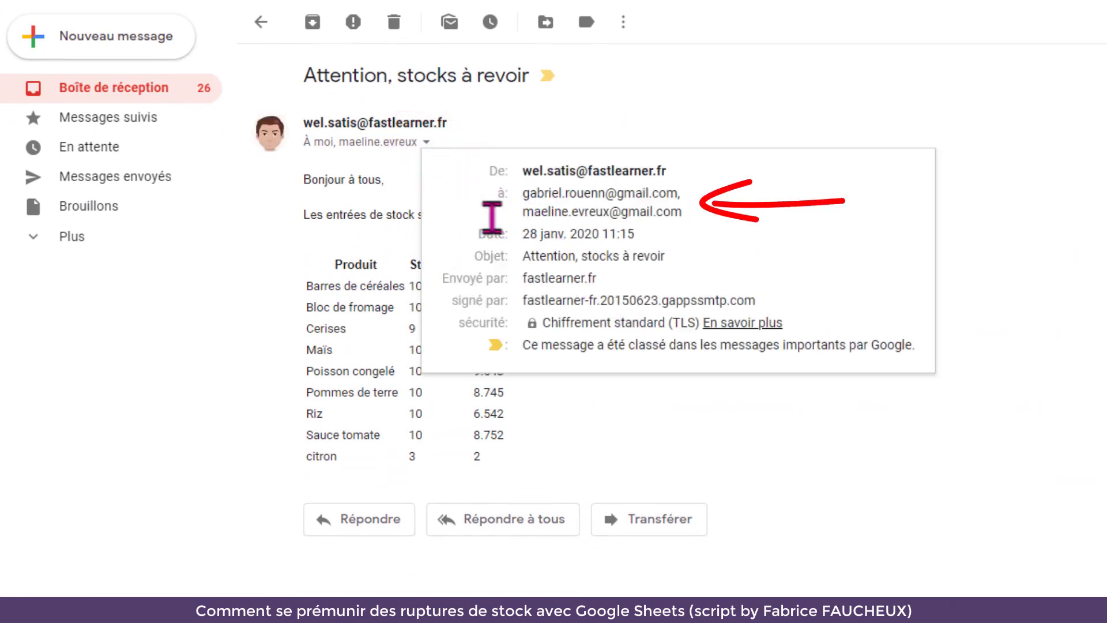
click(363, 194)
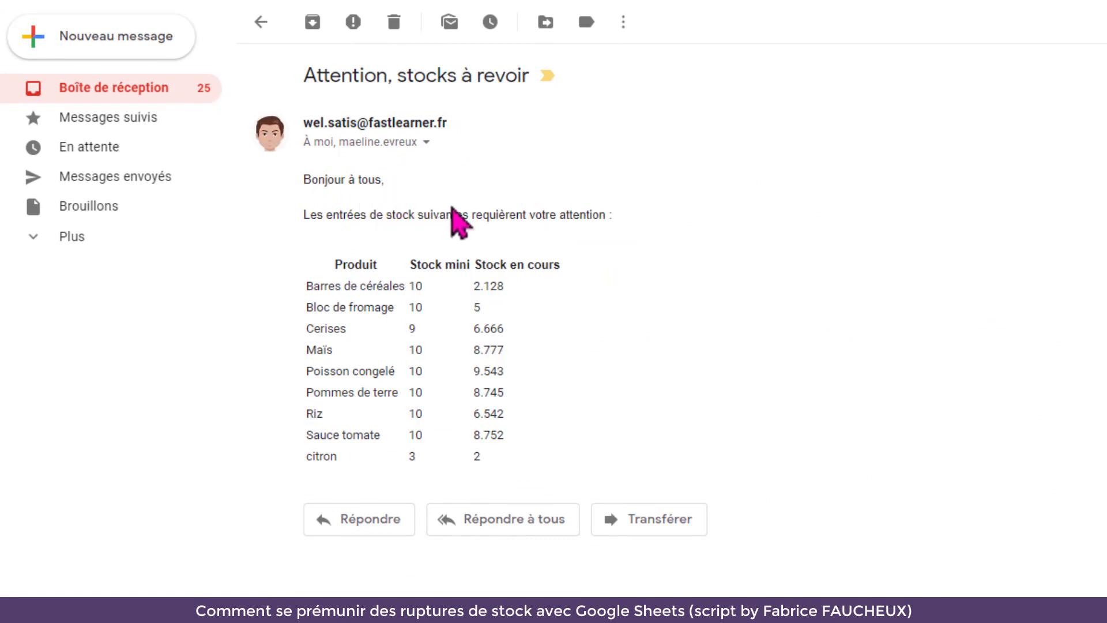